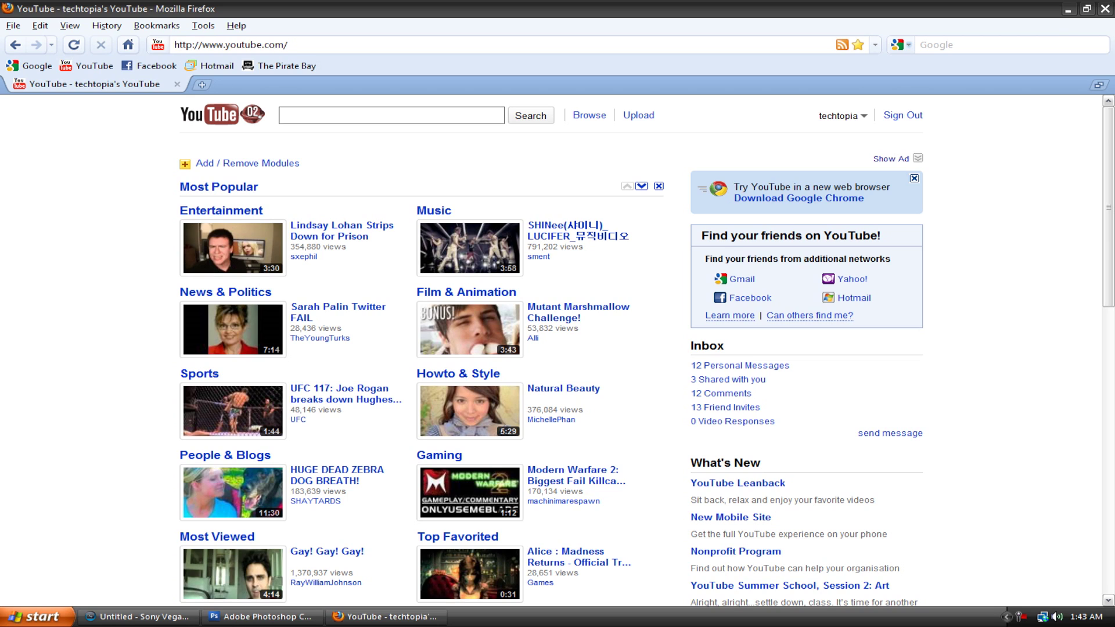
- Go to My Channel from the YouTube account dropdown at top right
left_click(840, 116)
left_click(770, 135)
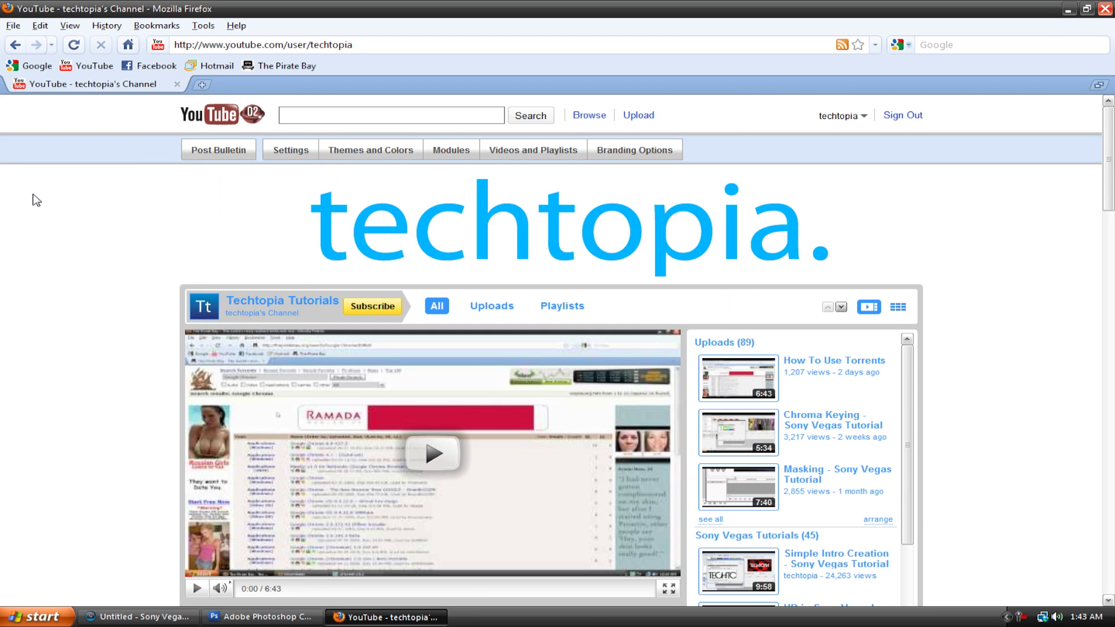
- Scroll down the YouTube channel page, then close the Firefox window
scroll(37, 200, "down", 15)
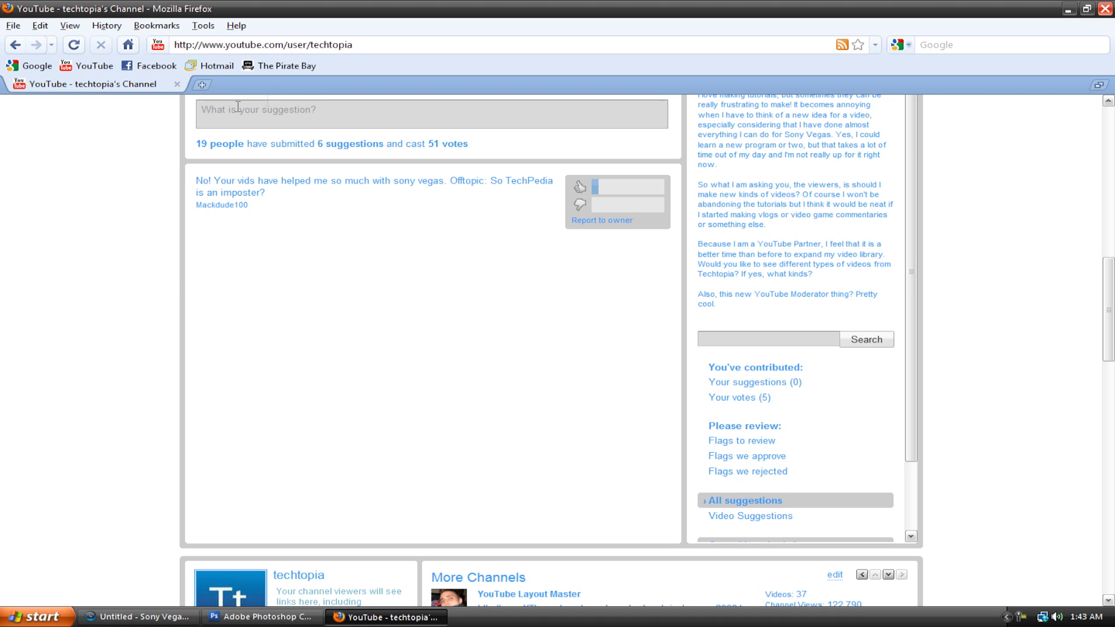
left_click(1106, 9)
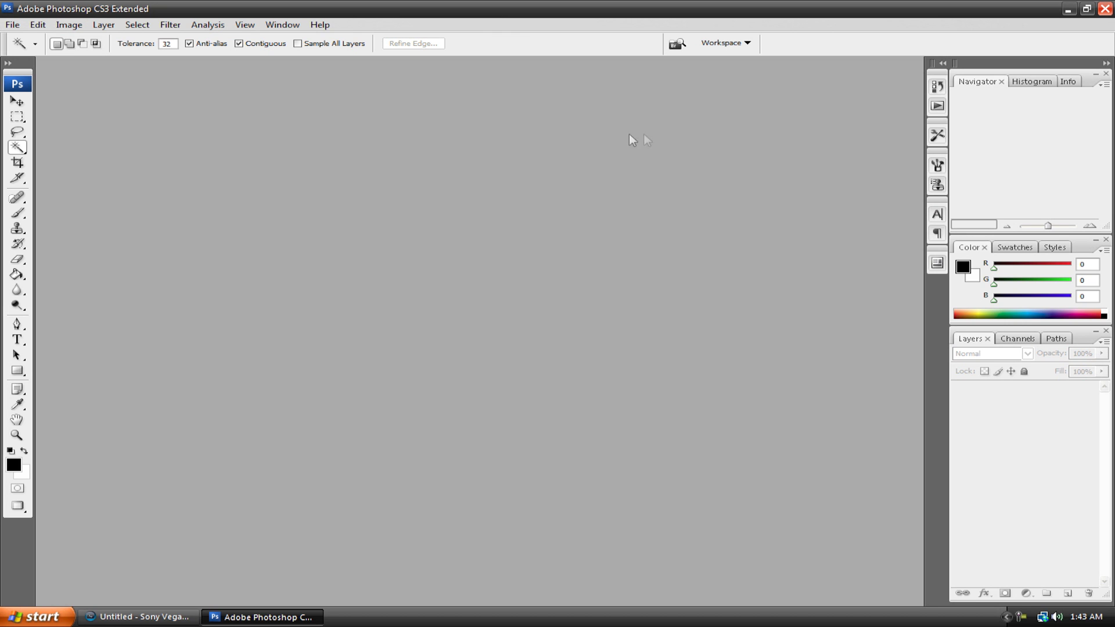
- Open WU.gif through File > Open and select its black logo shape
left_click(12, 24)
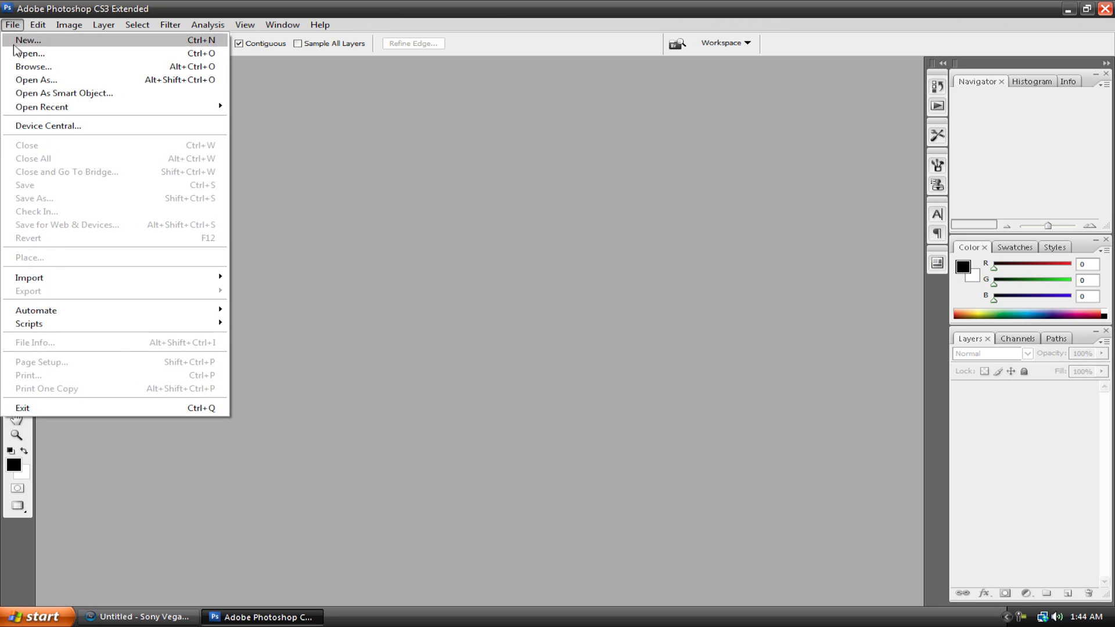
left_click(17, 53)
double_click(496, 203)
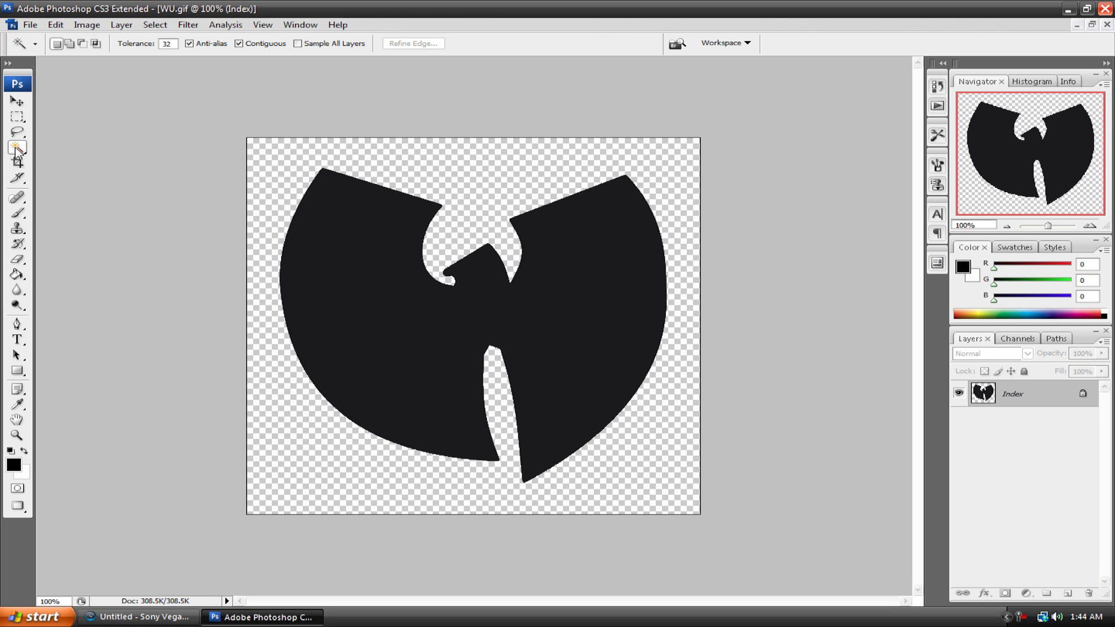
left_click(379, 286)
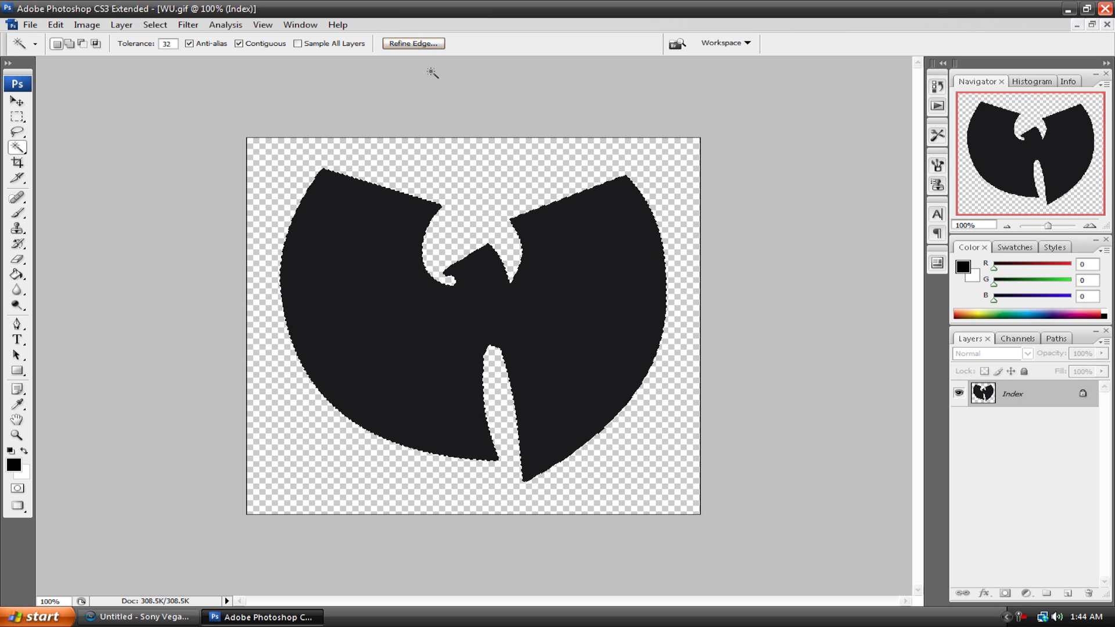
- Refine the logo selection's edge with a 2.6 px feather
left_click(437, 46)
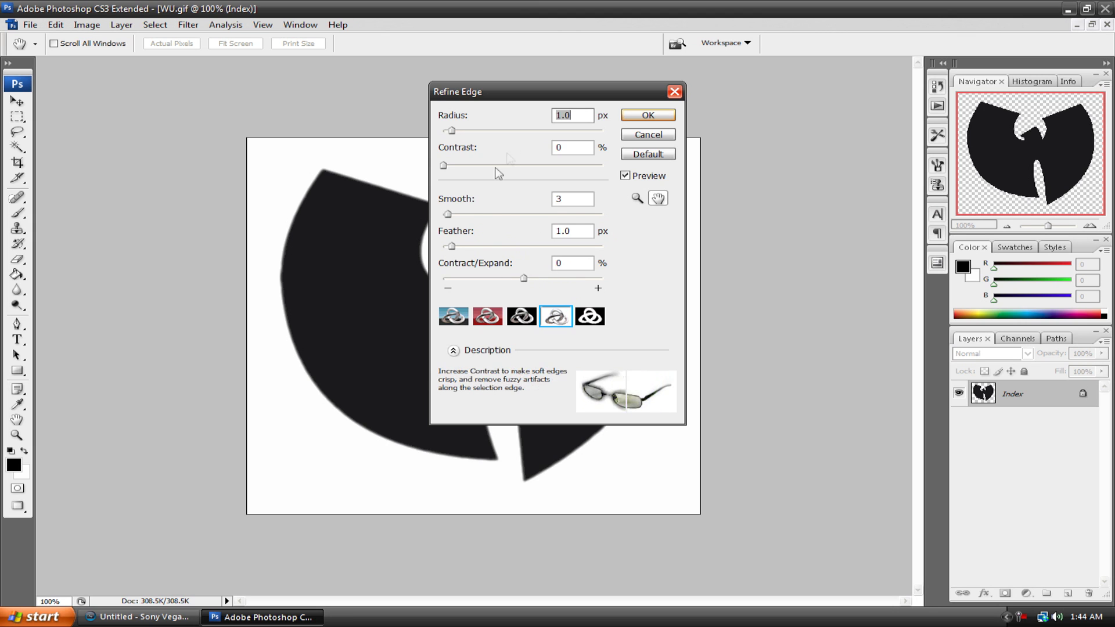
left_click_drag(451, 247, 463, 247)
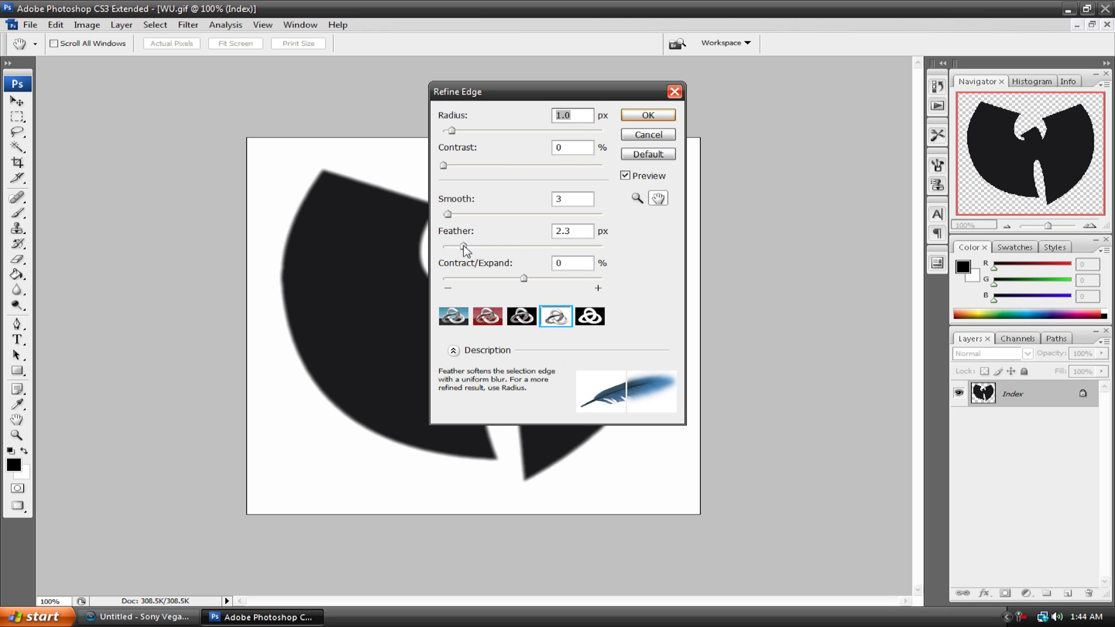
left_click(642, 115)
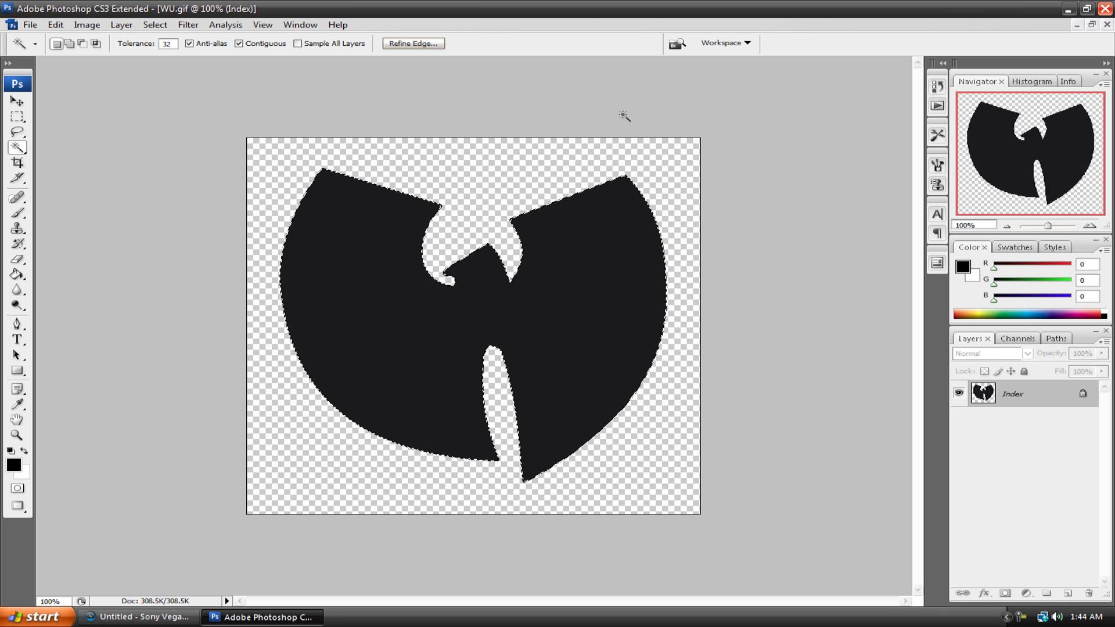
- Invert and then clear the selection, and quit Photoshop without saving WU.gif
right_click(373, 285)
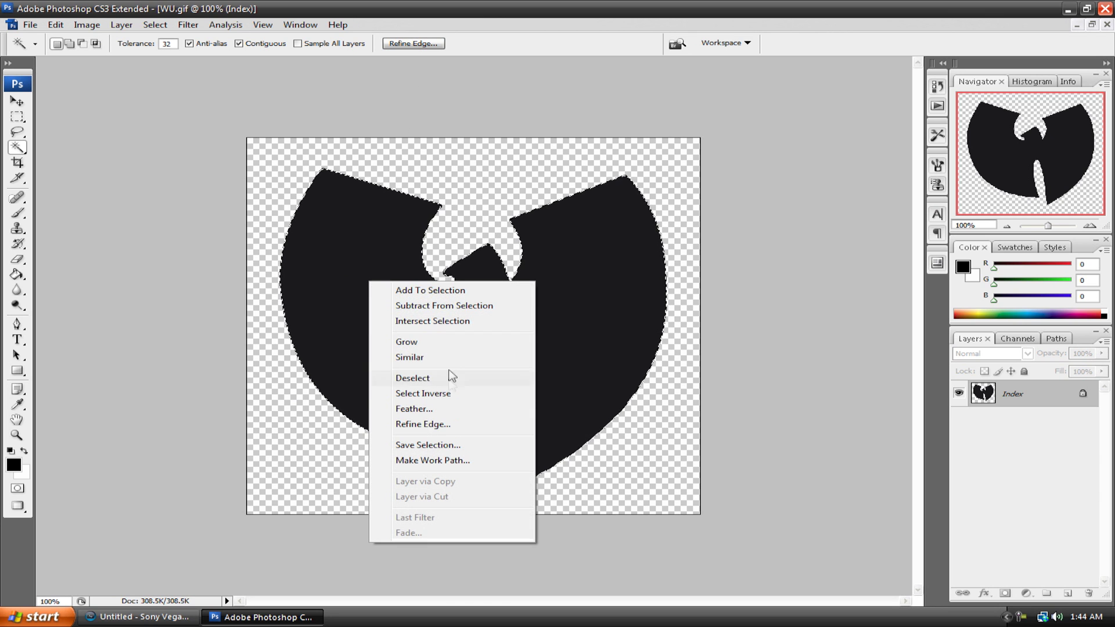
left_click(448, 321)
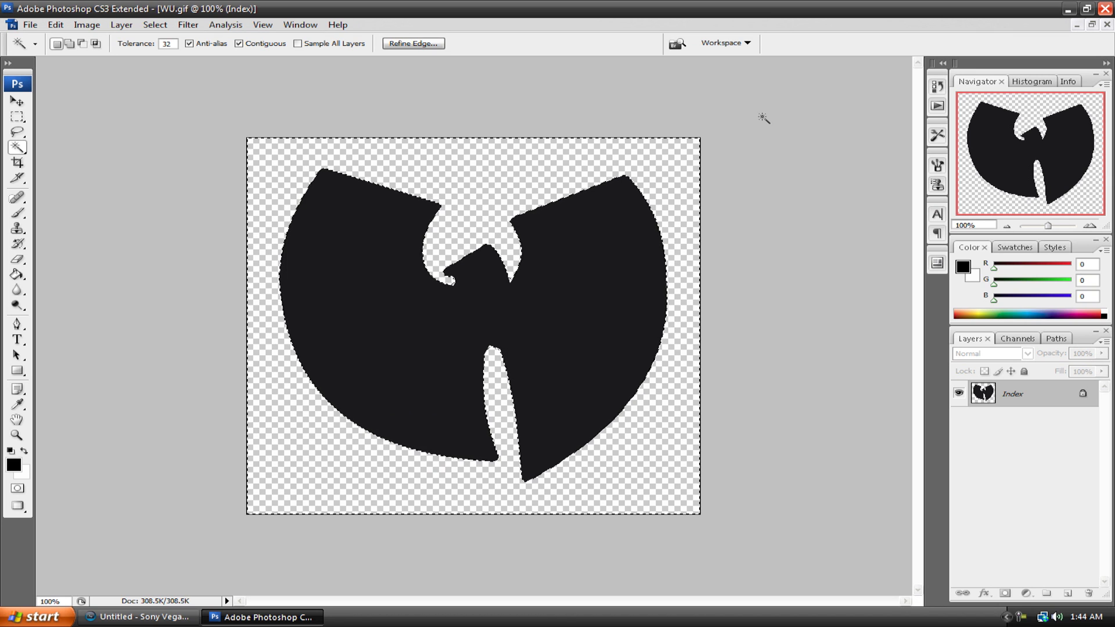
right_click(360, 347)
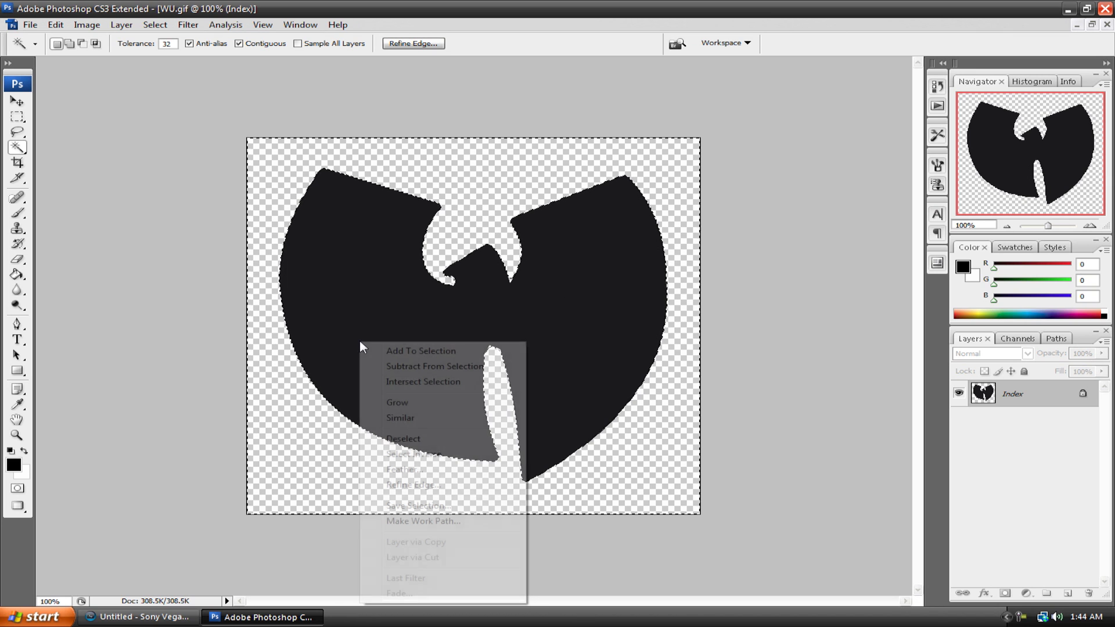
left_click(403, 439)
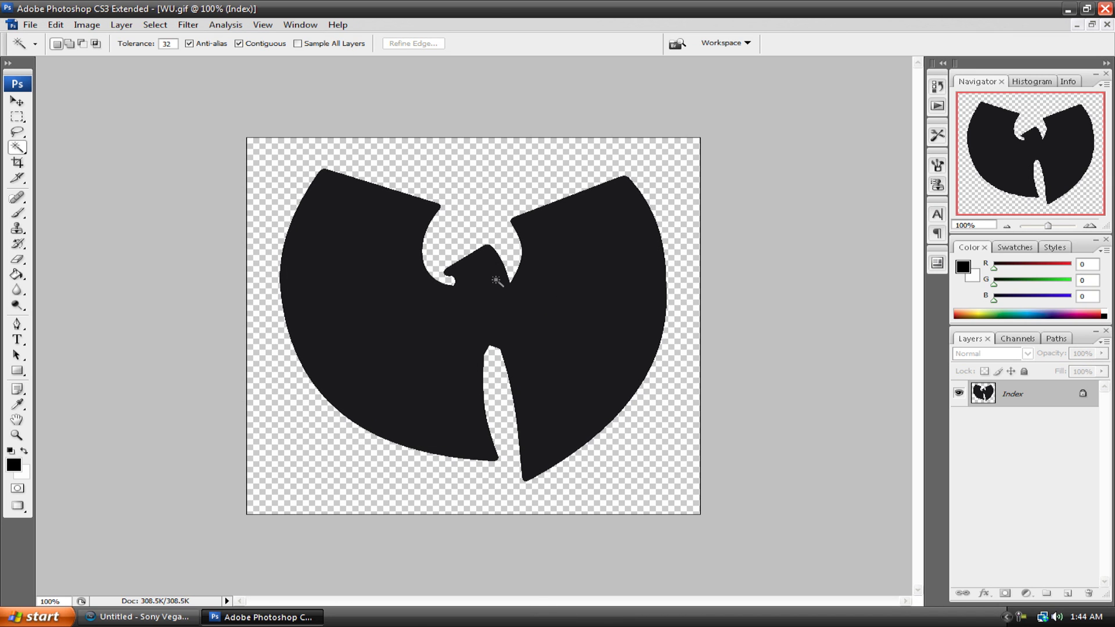
left_click(1107, 9)
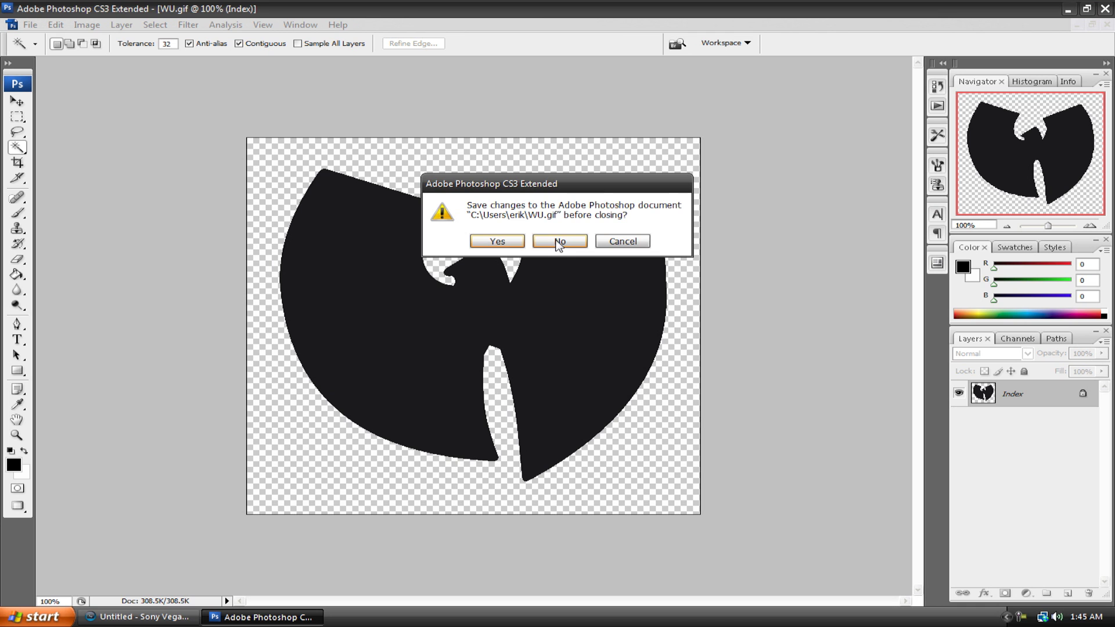
left_click(558, 243)
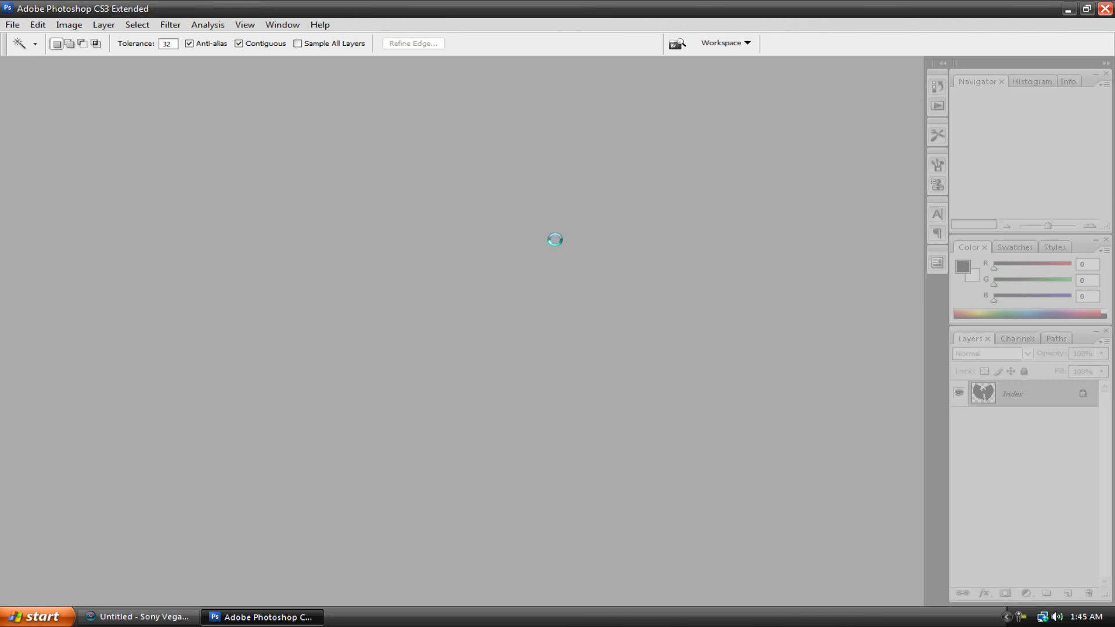
- Restore Vegas and toggle 'Display timeline at bottom' on and back off in Display preferences
left_click(164, 617)
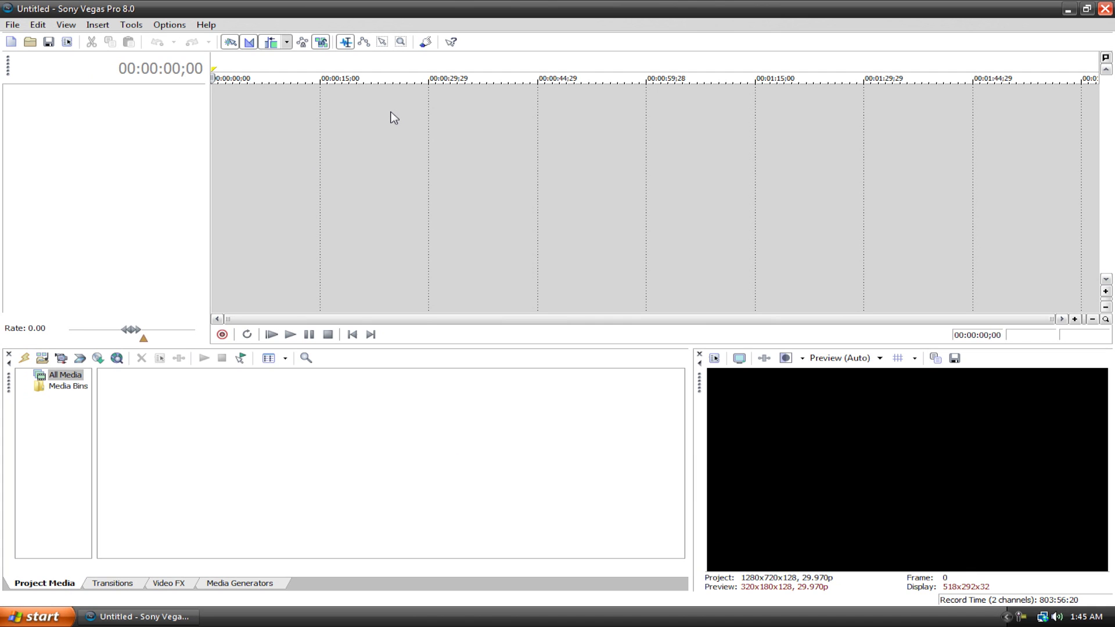
left_click(169, 24)
left_click(186, 395)
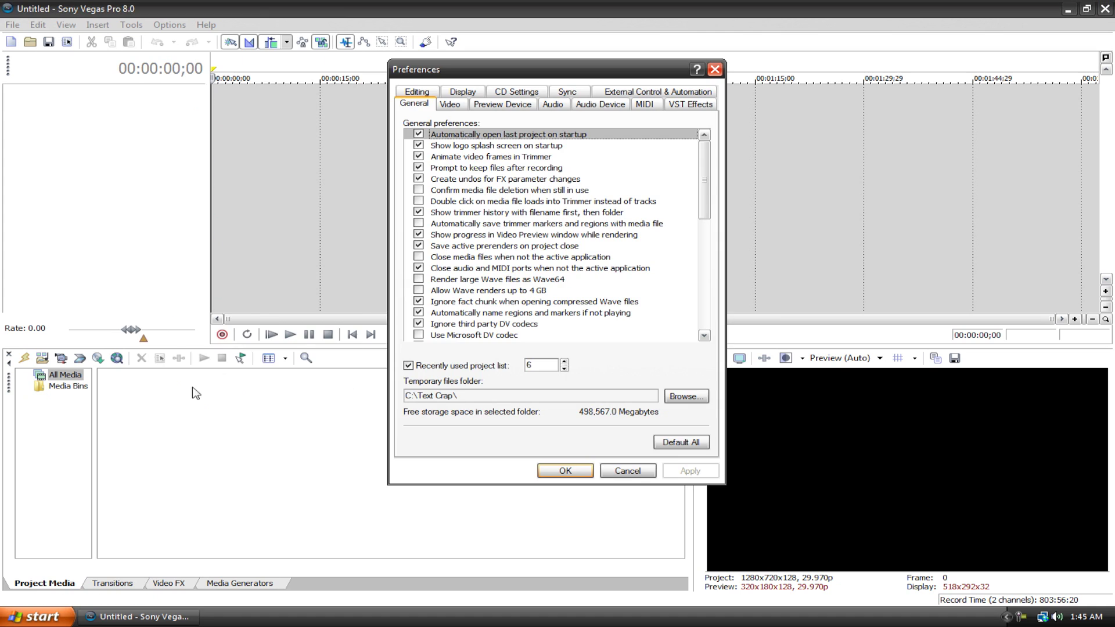
left_click(463, 103)
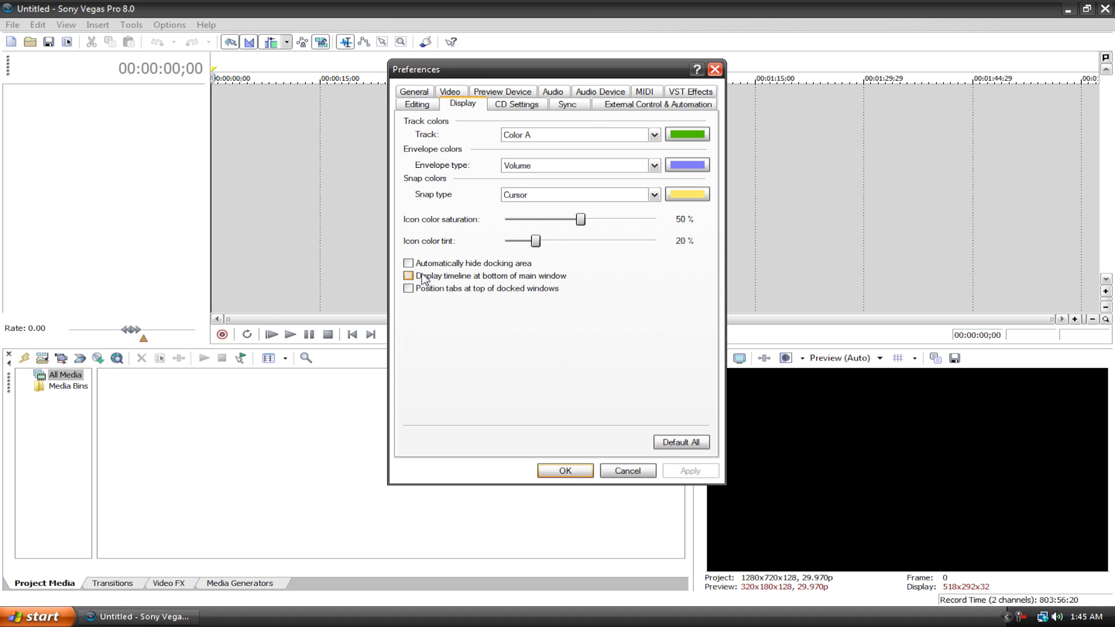
left_click(421, 280)
left_click(682, 472)
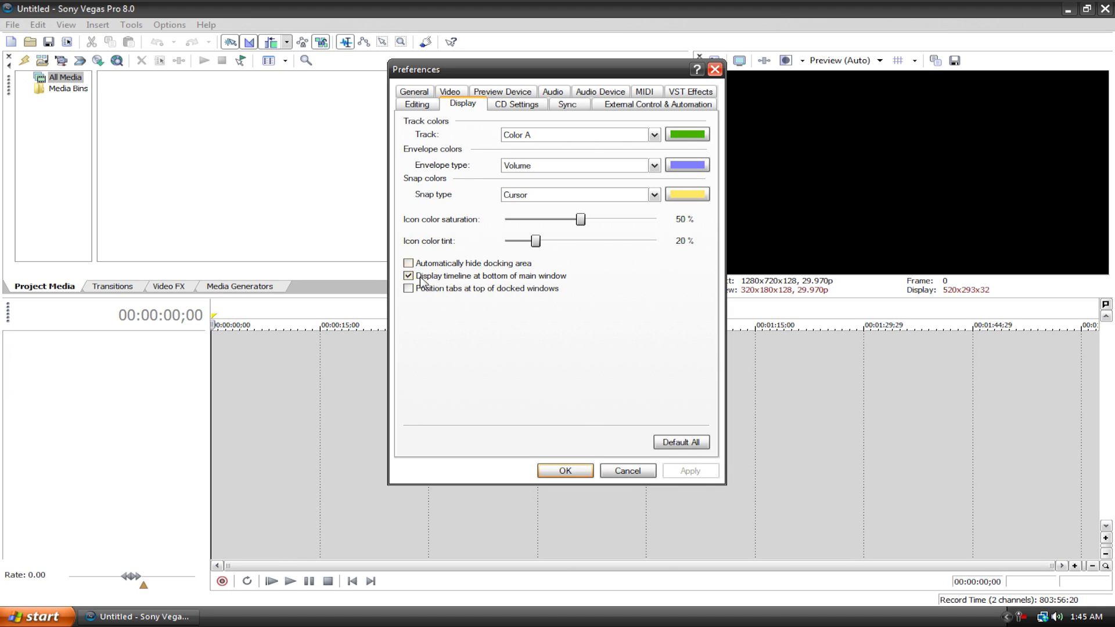
left_click(420, 279)
left_click(684, 471)
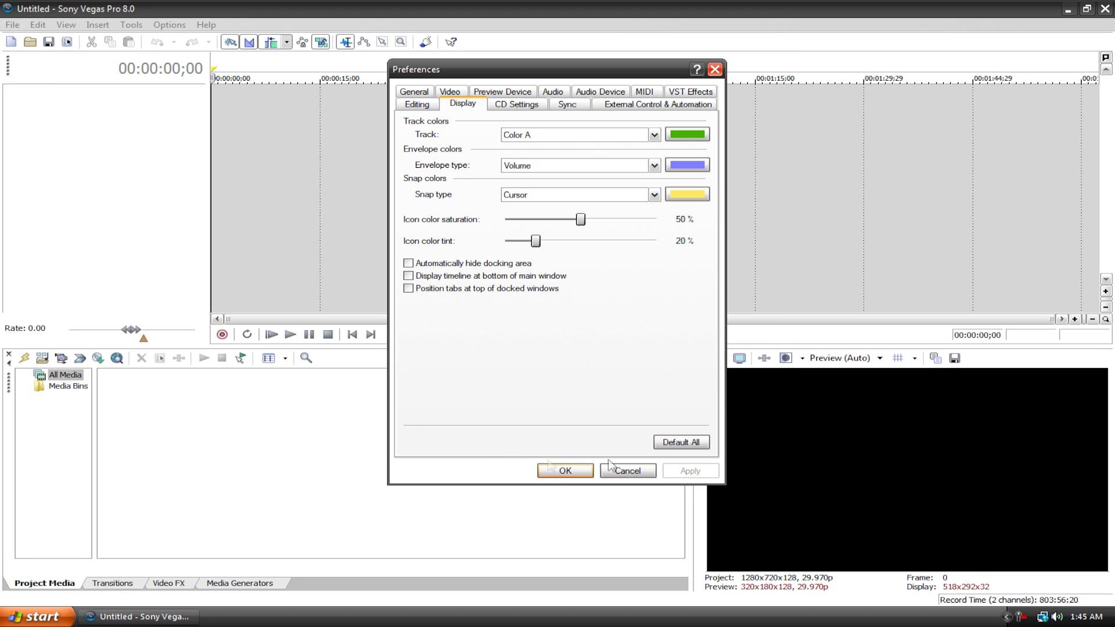
left_click(555, 475)
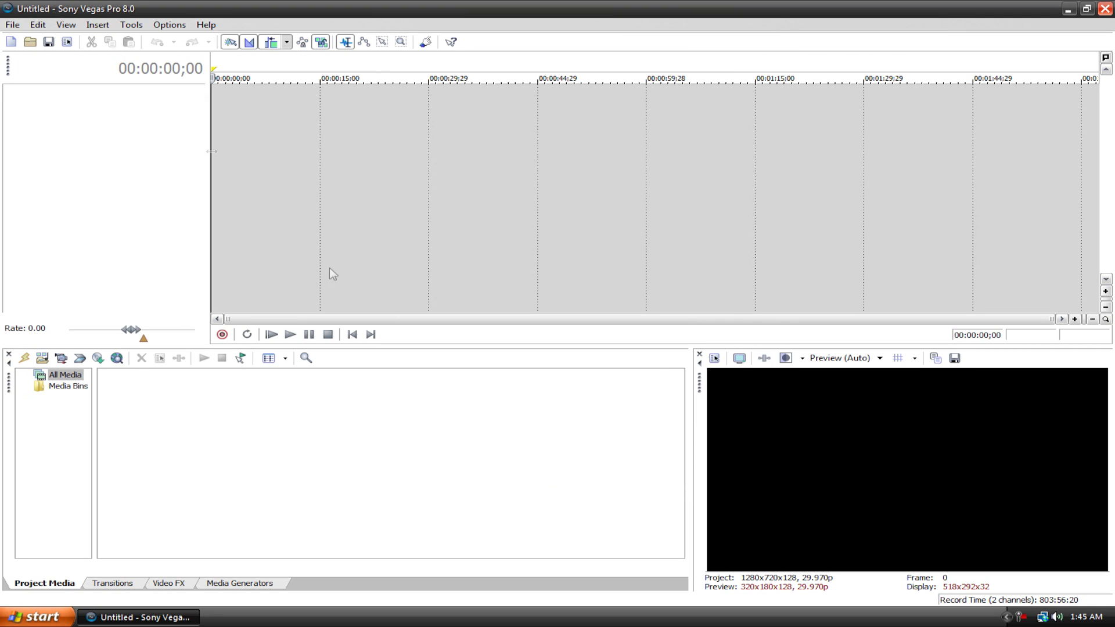
left_click(11, 26)
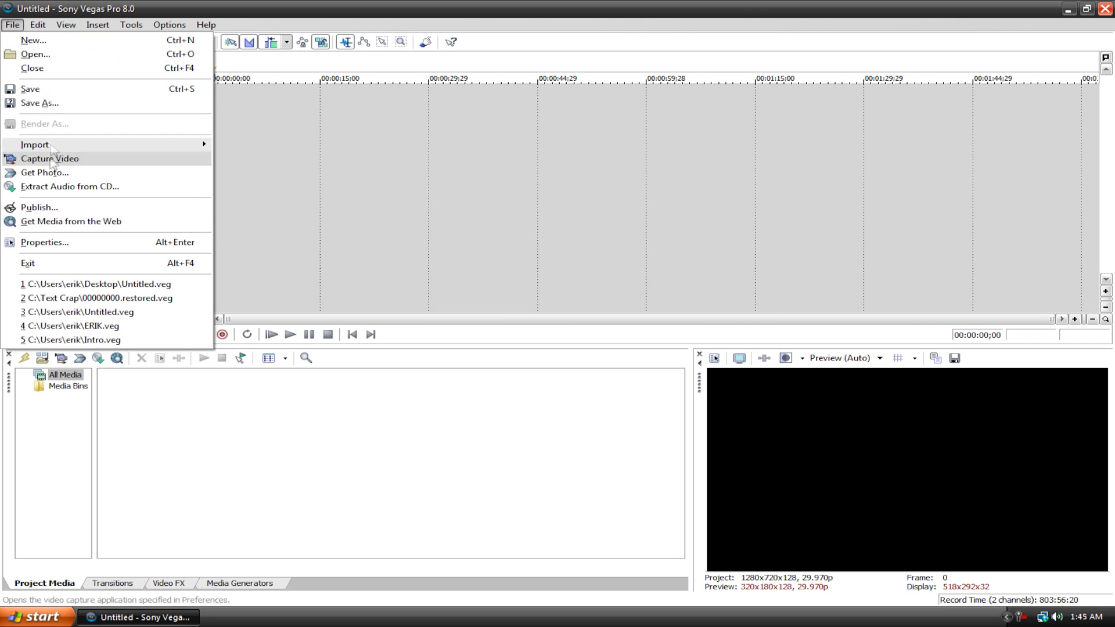
- Import Flowers.wmv from Stock Footage, put it on the timeline, and delete its audio track
mouse_move(34, 145)
left_click(255, 146)
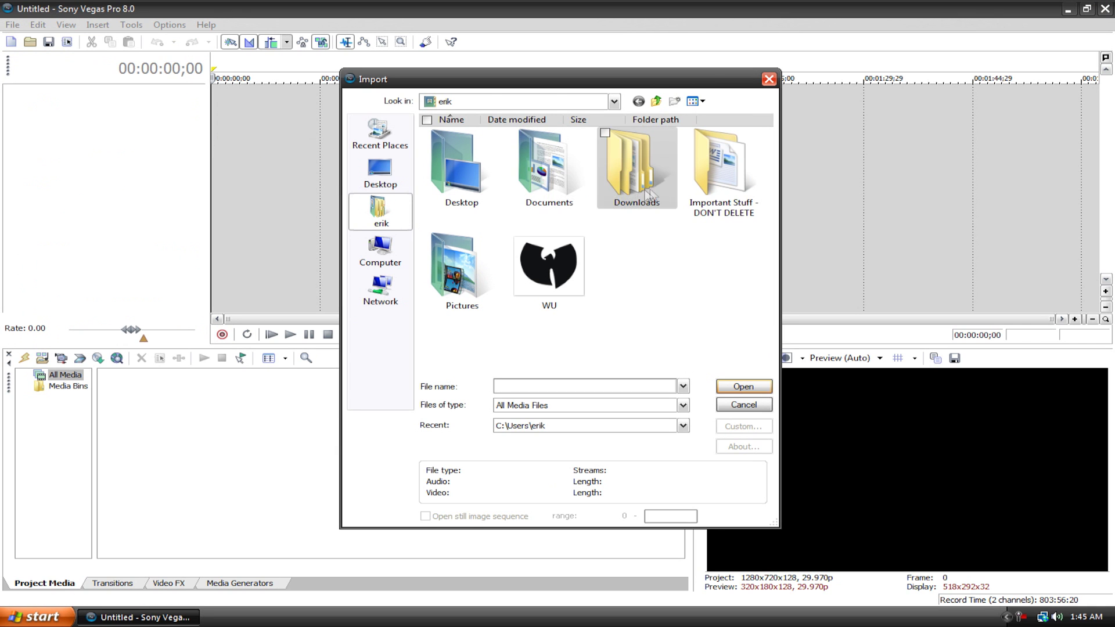
double_click(723, 174)
double_click(463, 149)
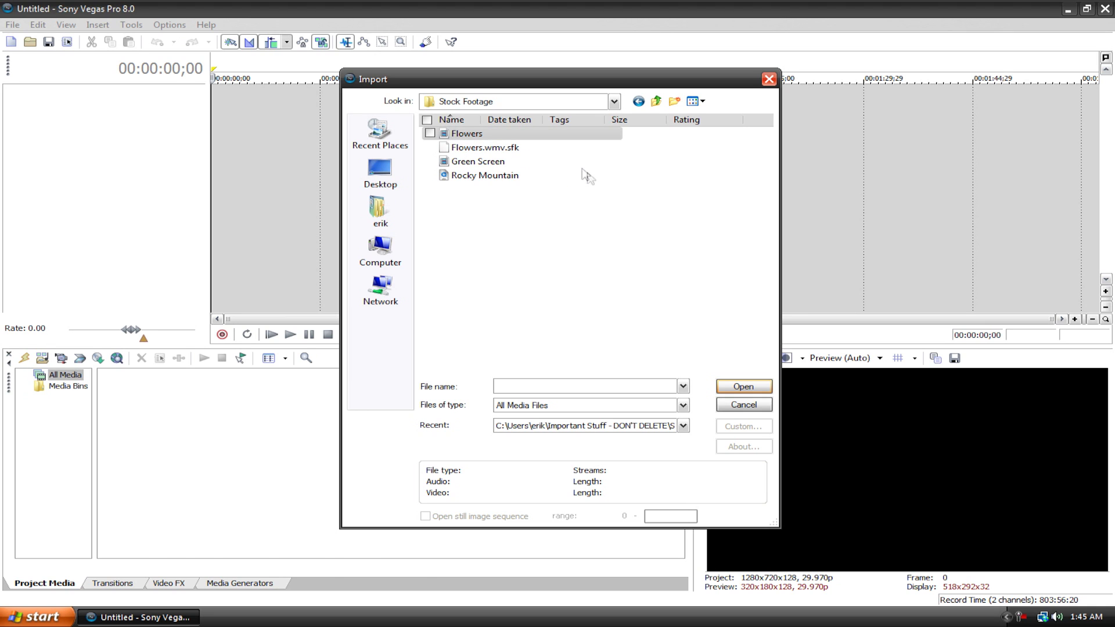
double_click(501, 135)
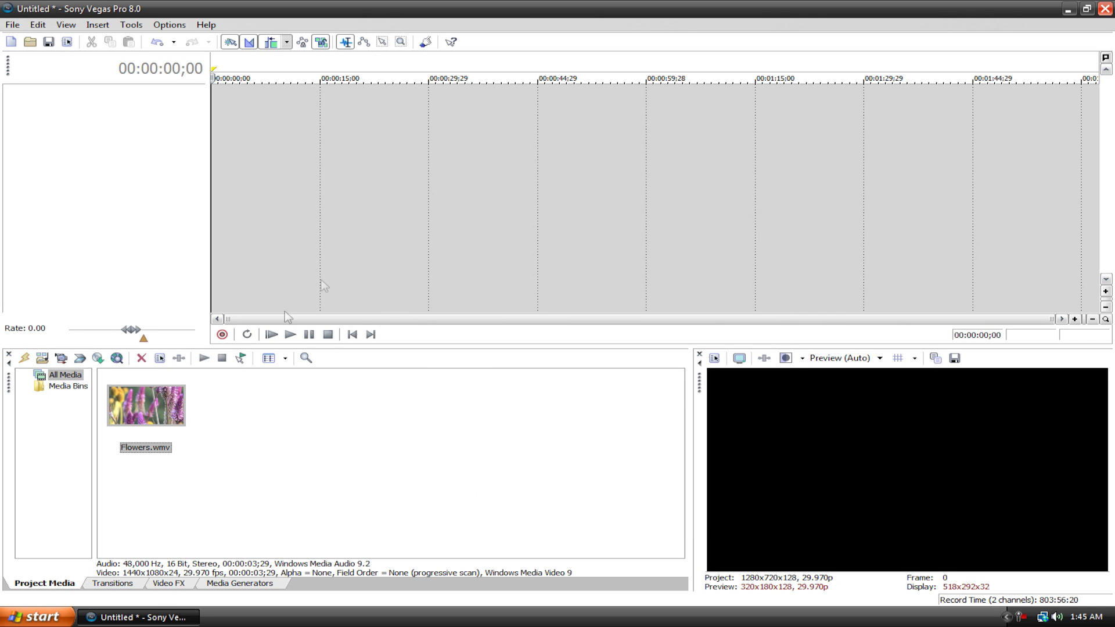
left_click_drag(170, 415, 226, 111)
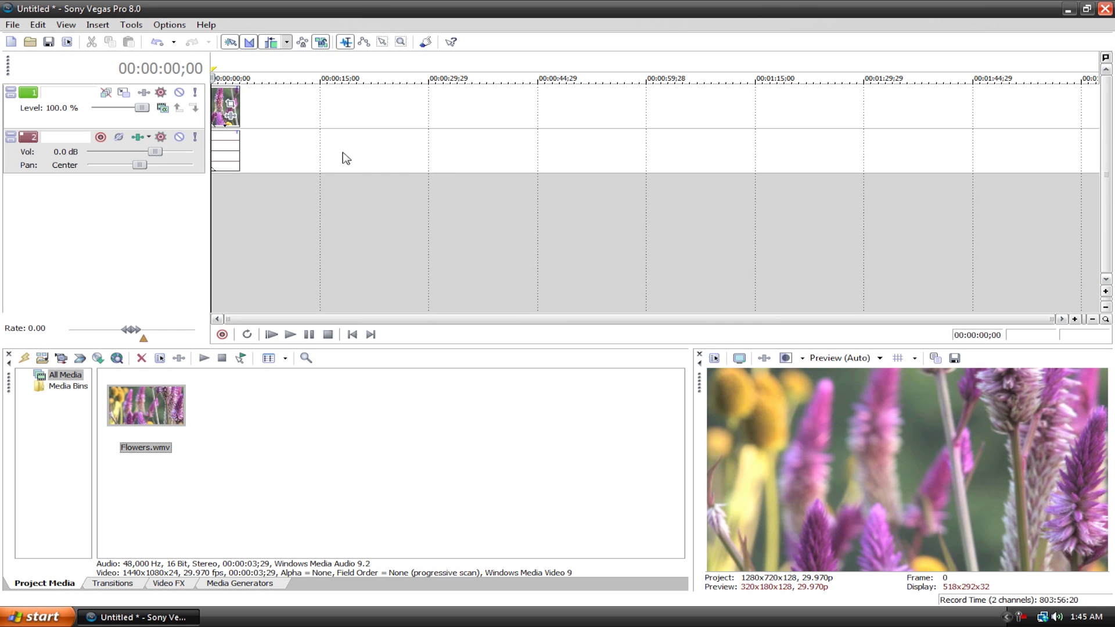
left_click(20, 165)
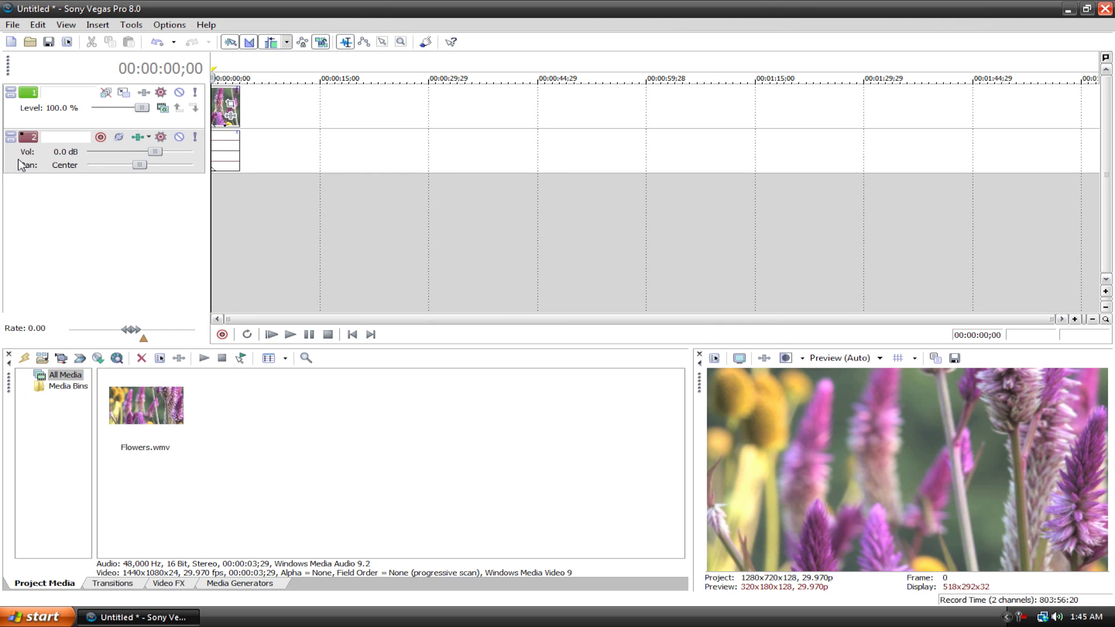
key("Delete")
- Import WU.gif, place it on a track above the flowers, and trim it to length
left_click(12, 25)
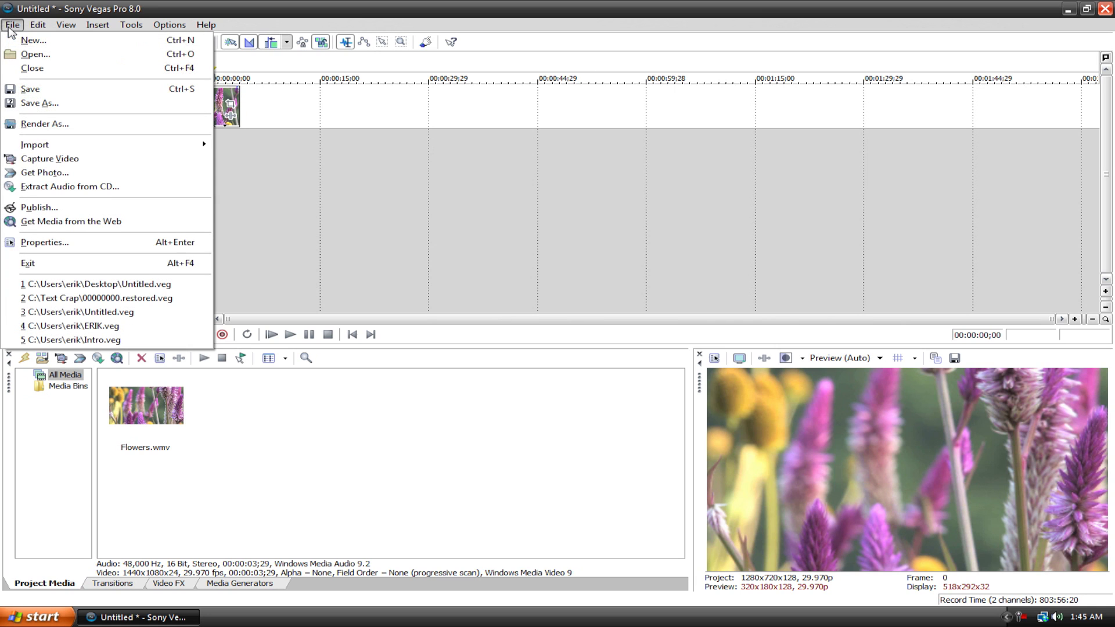
mouse_move(99, 153)
left_click(289, 145)
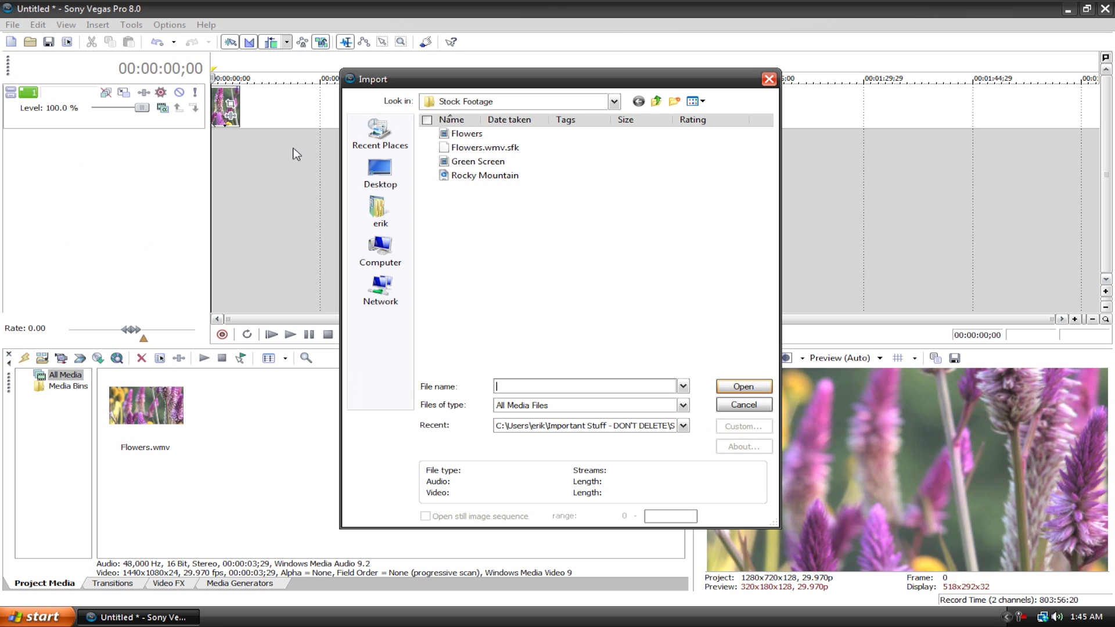
left_click(378, 210)
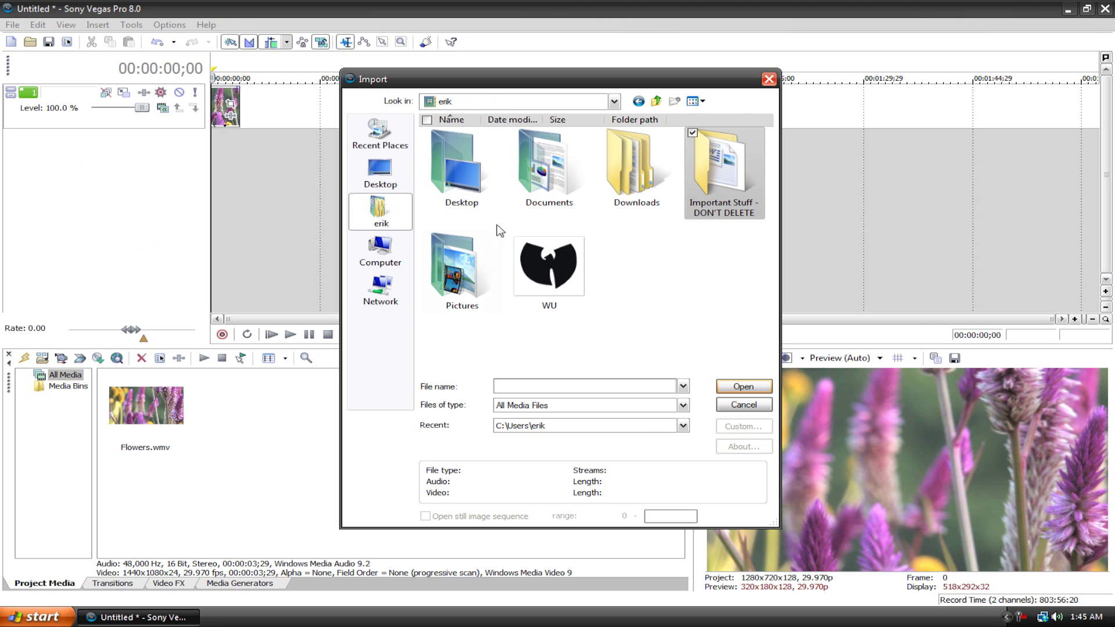
double_click(549, 267)
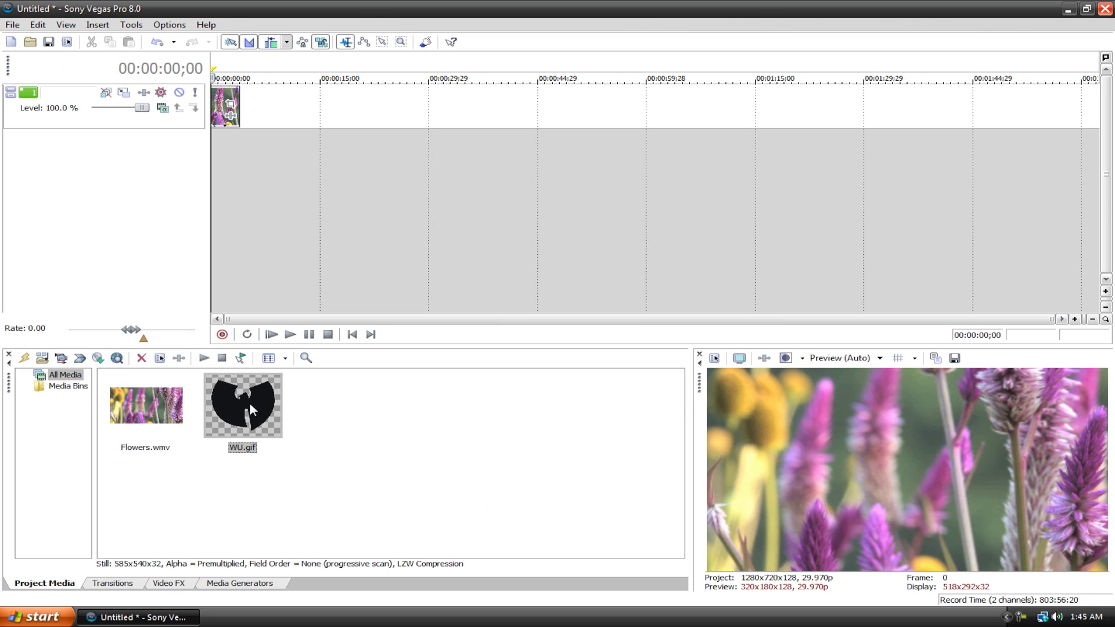
left_click_drag(249, 409, 218, 74)
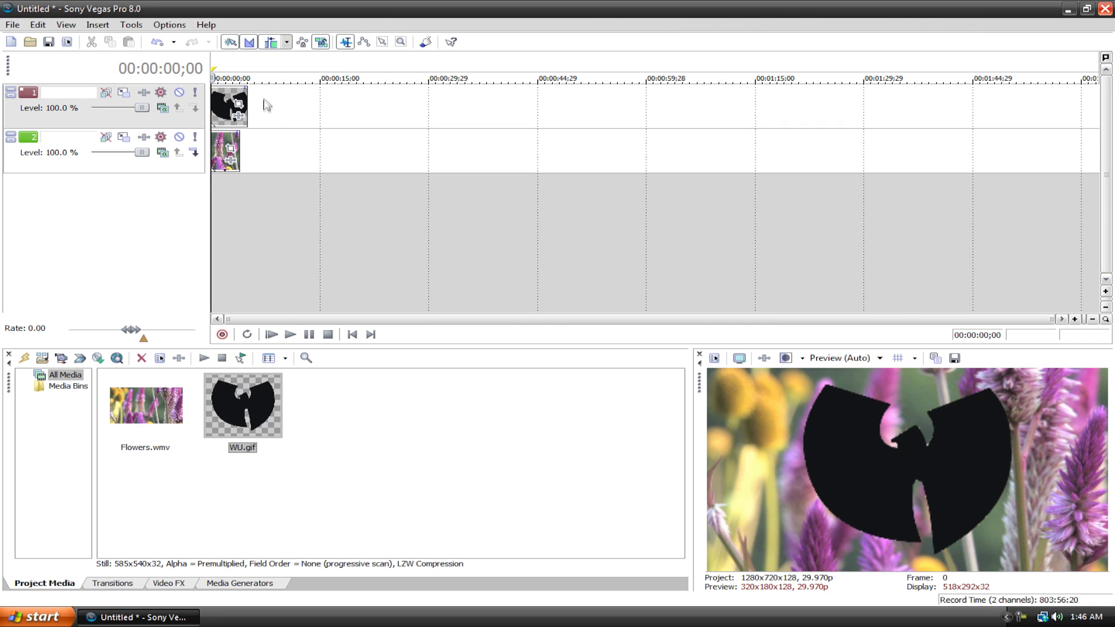
left_click_drag(247, 104, 240, 105)
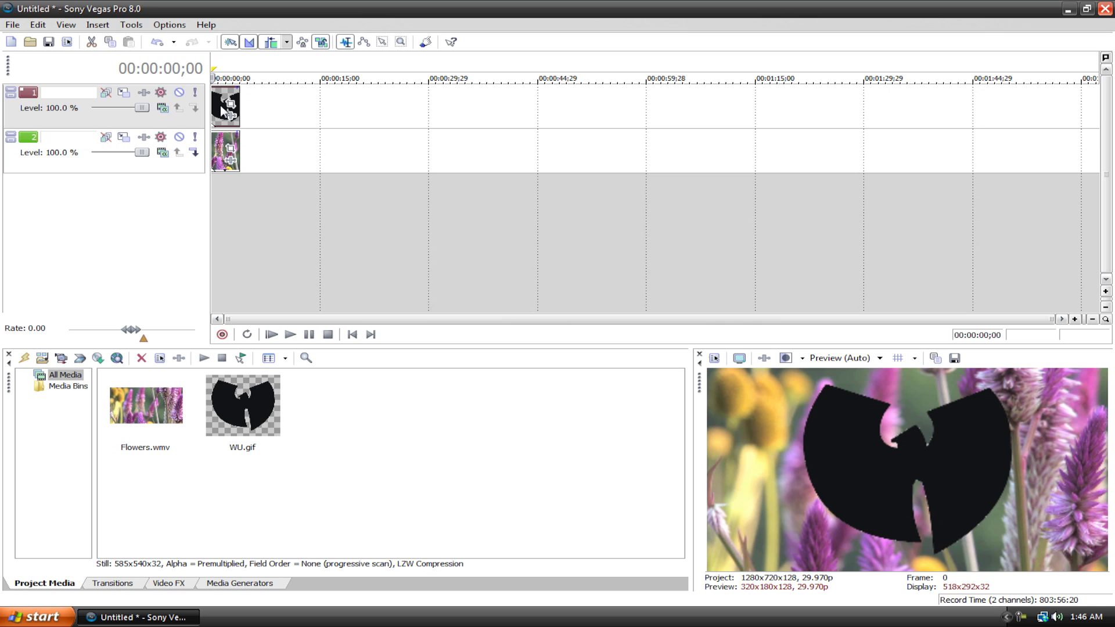
left_click(220, 110)
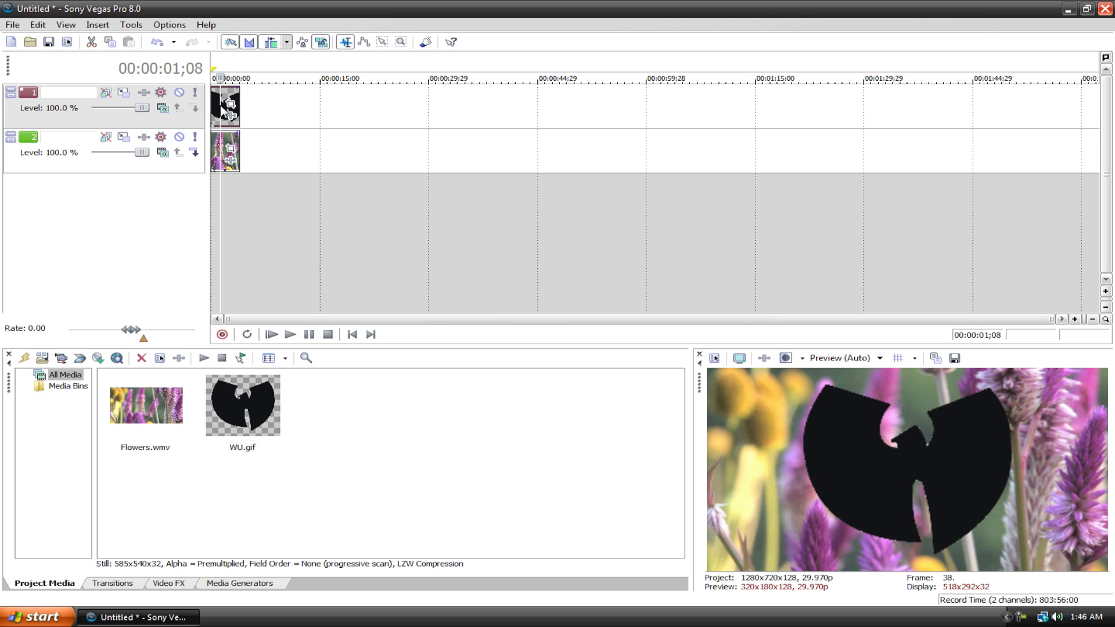
left_click(234, 112)
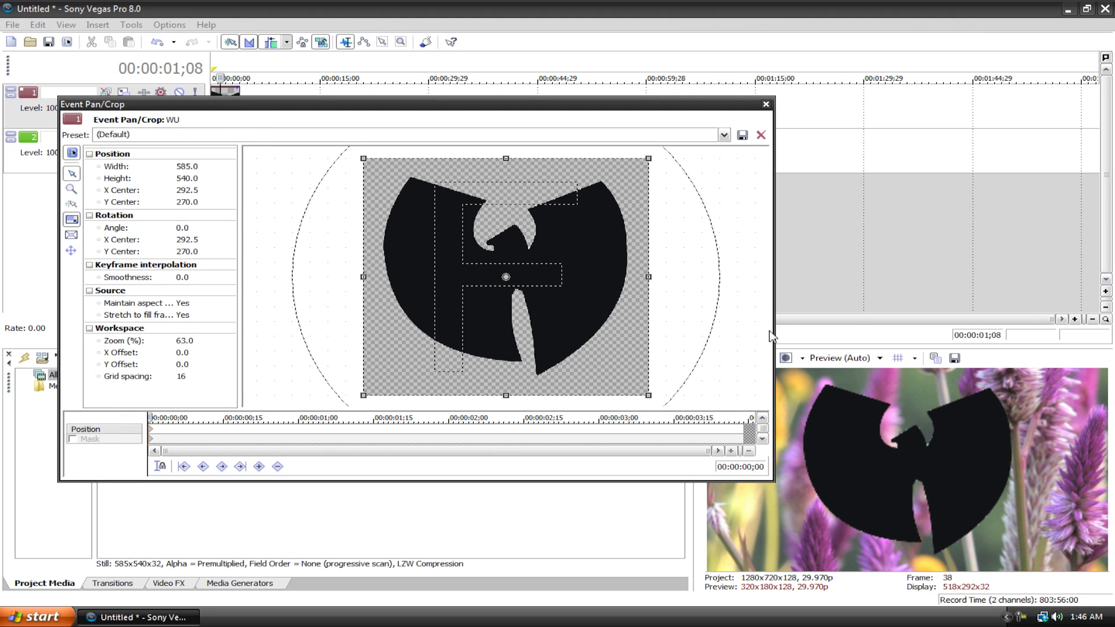
- Narrow the Pan/Crop window and apply the 1.85:1 Academy aspect preset to the crop frame
left_click_drag(771, 331, 699, 331)
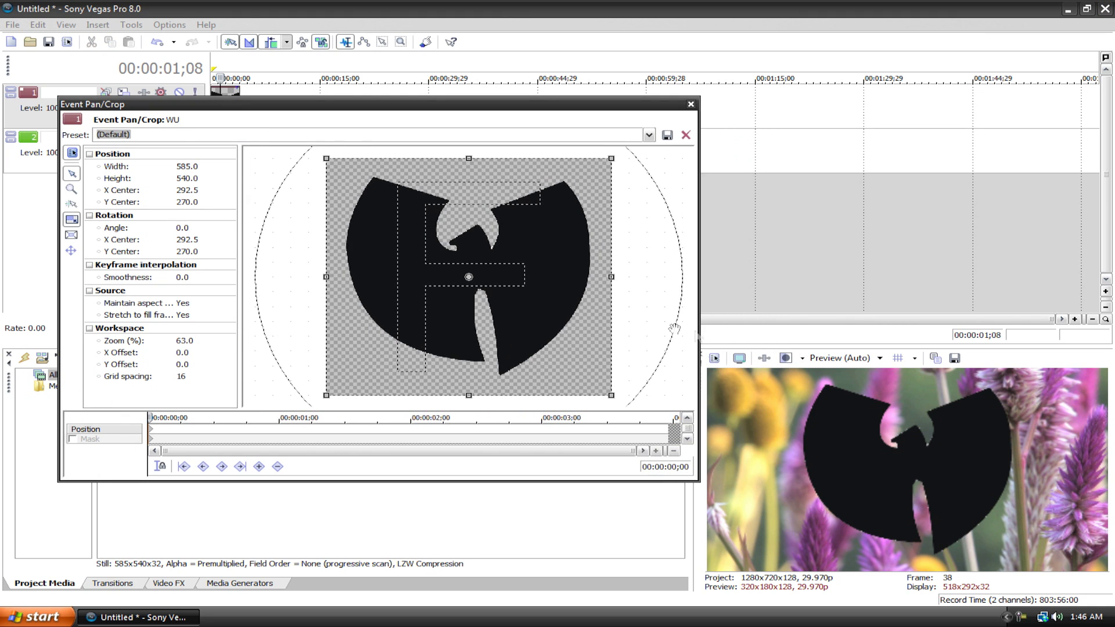
left_click_drag(561, 274, 484, 274)
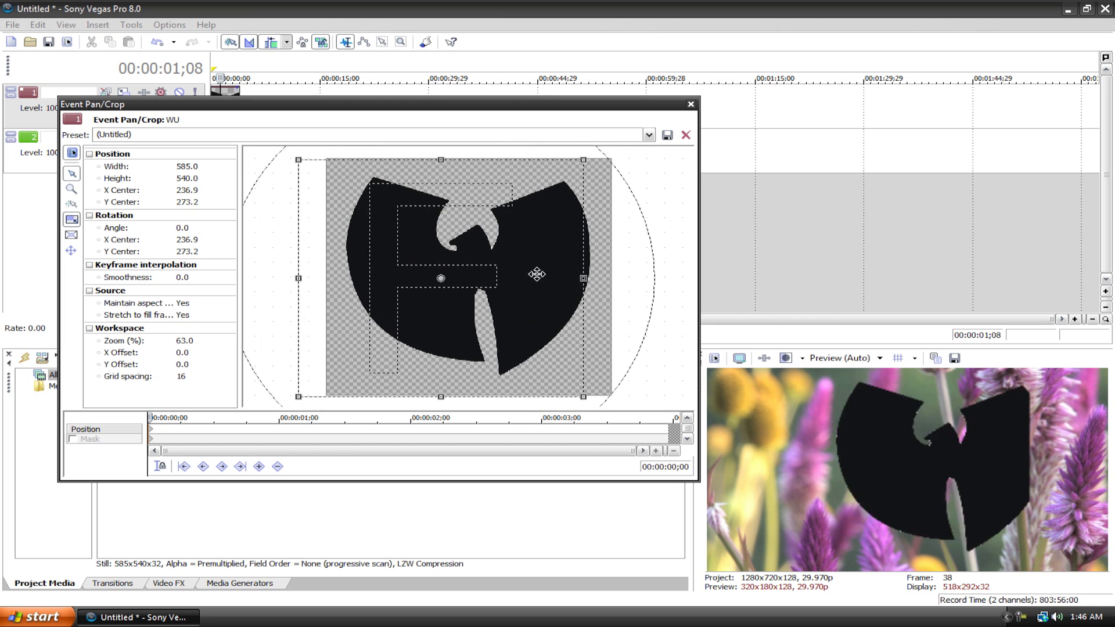
mouse_move(536, 274)
left_mouse_down()
mouse_move(575, 204)
mouse_move(543, 268)
left_mouse_up()
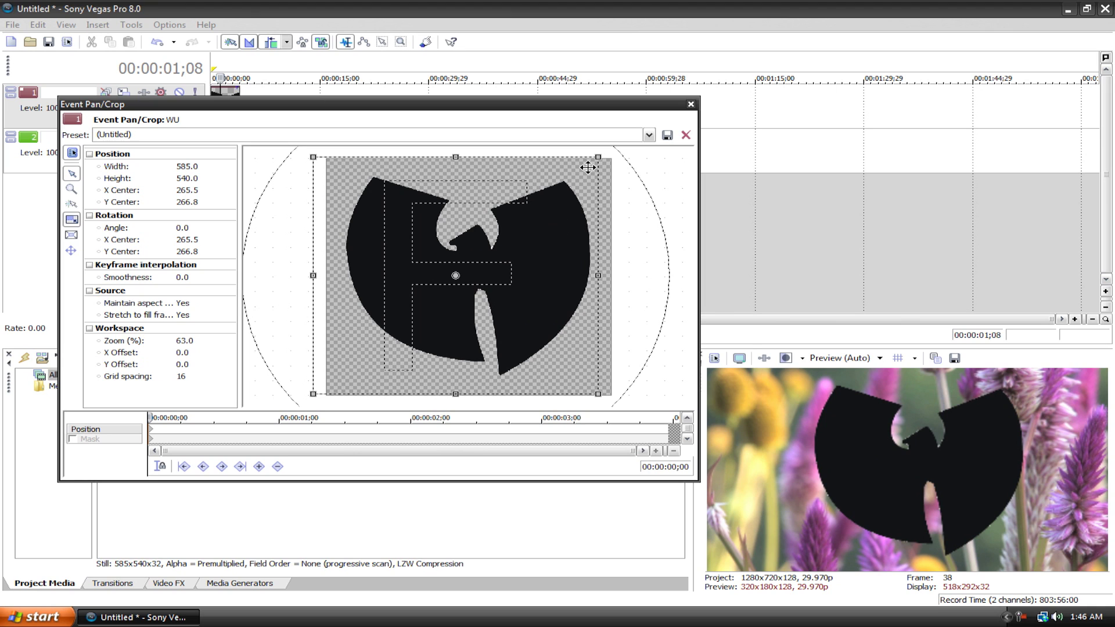
left_click(649, 136)
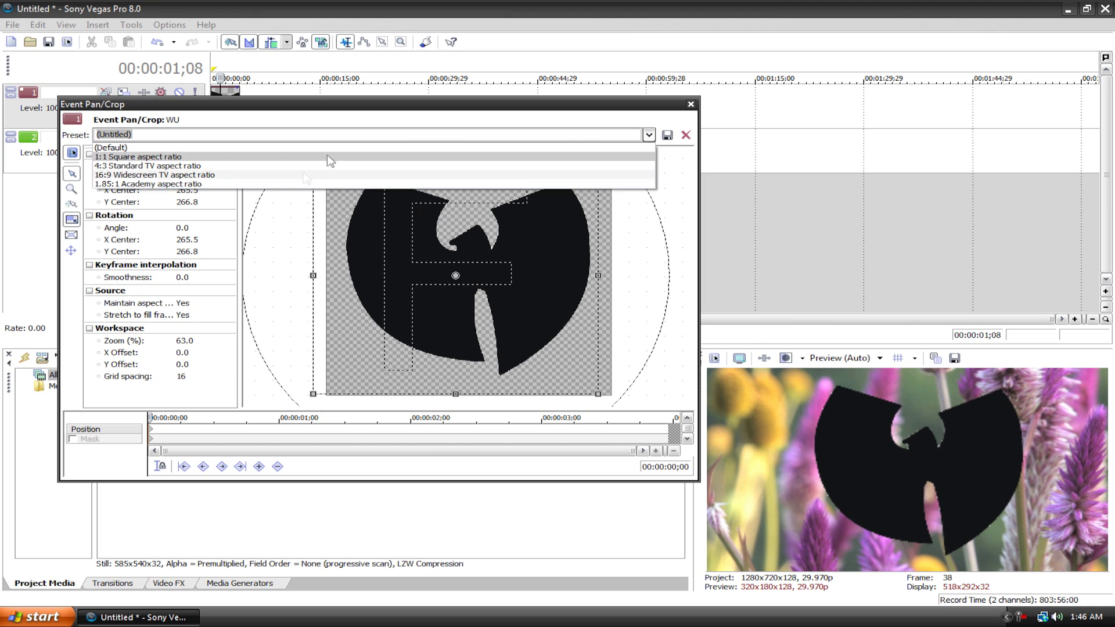
left_click(119, 184)
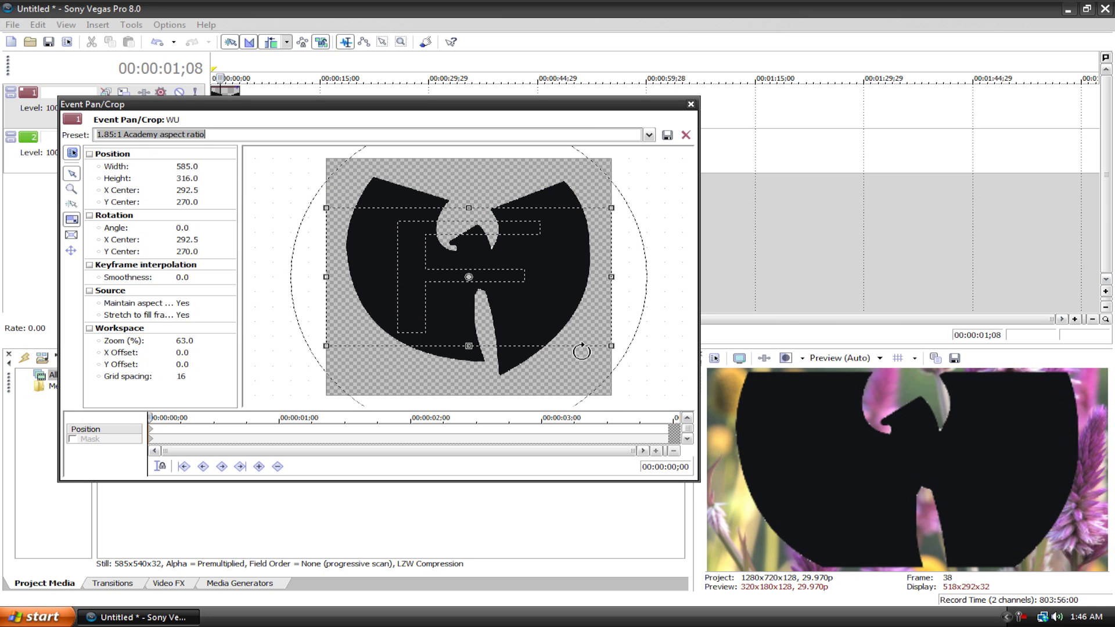
- Enlarge and reposition the crop frame until the logo sits small in the bottom-right corner
left_click_drag(613, 344, 664, 373)
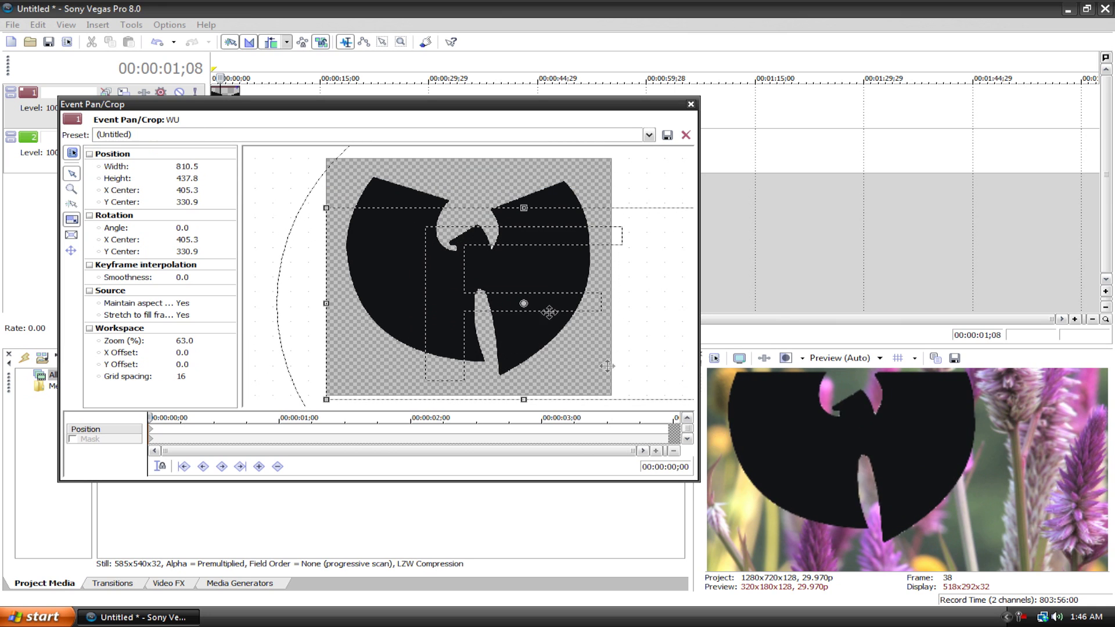
left_click_drag(637, 333, 325, 151)
left_click_drag(387, 204, 633, 342)
left_click_drag(505, 261, 375, 212)
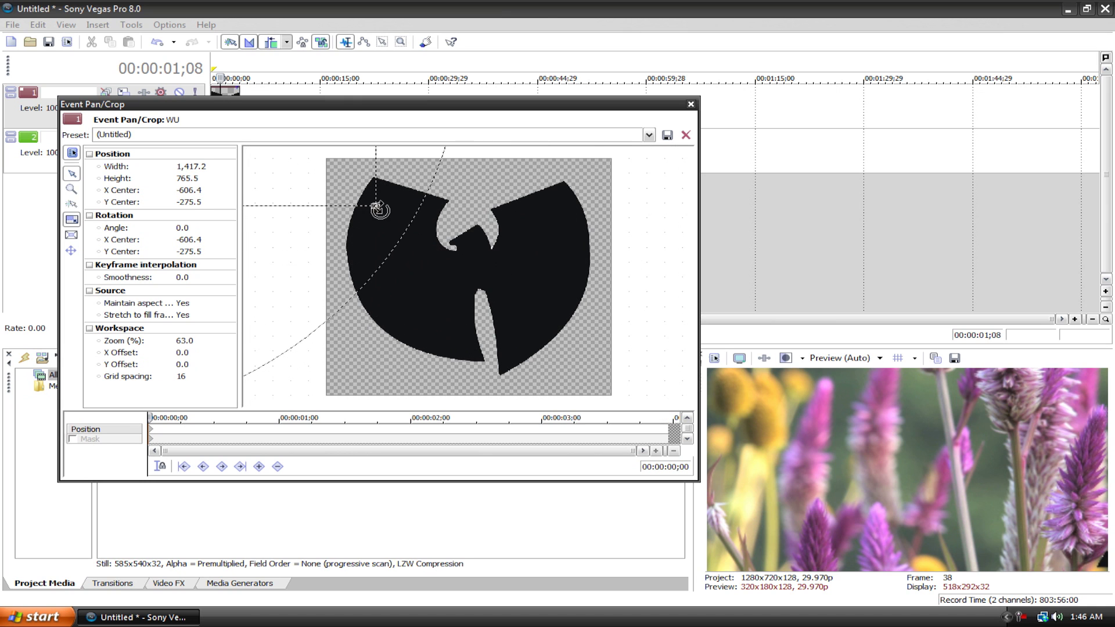
left_click_drag(505, 272, 389, 209)
left_click_drag(421, 275, 588, 361)
left_click_drag(575, 321, 549, 334)
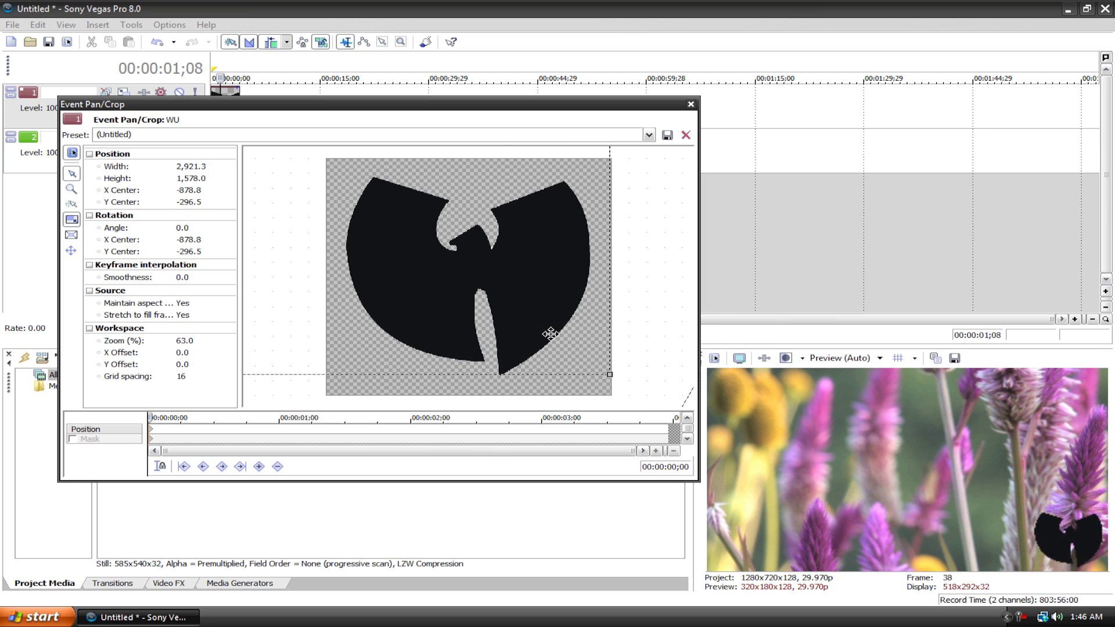
left_click(691, 104)
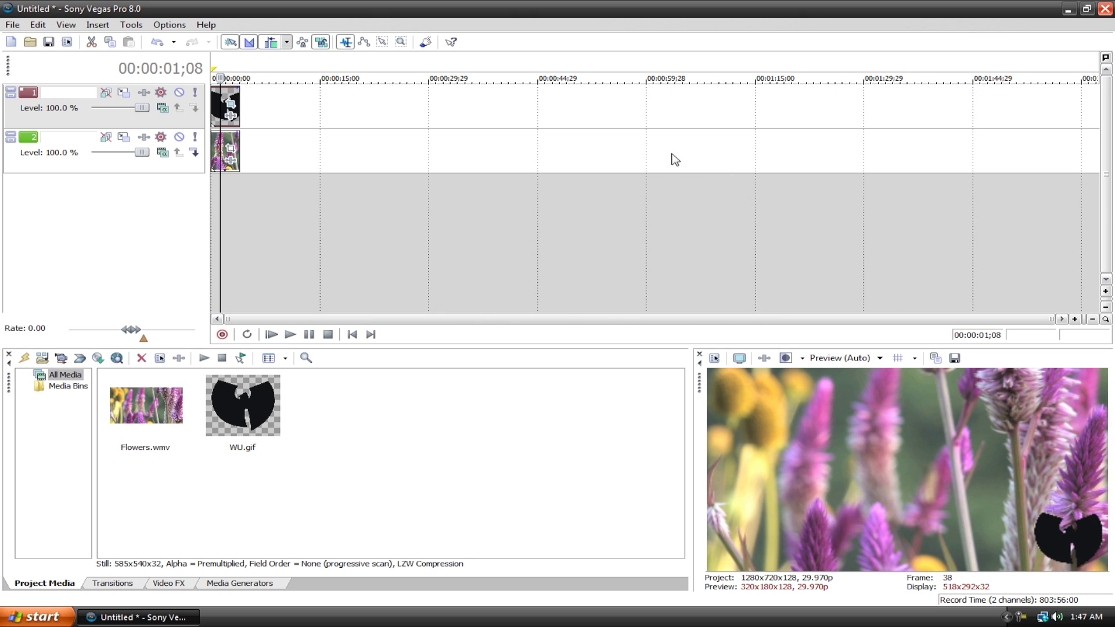
- Zoom the timeline and drag the WU clip's opacity envelope down to 74%
scroll(765, 244, "up", 2)
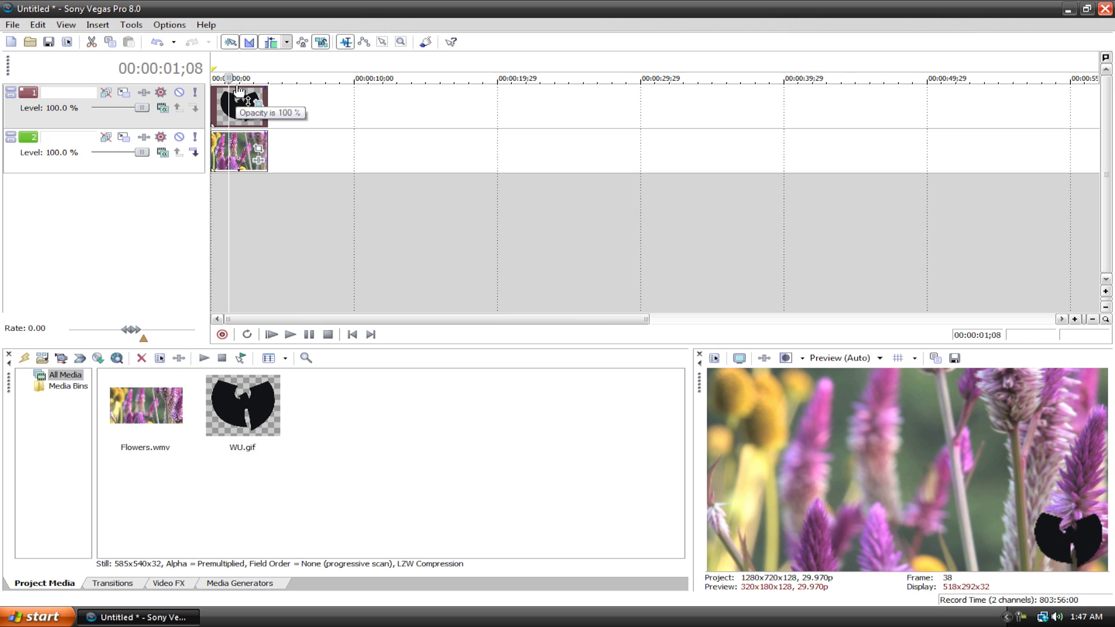
mouse_move(239, 91)
left_mouse_down()
mouse_move(240, 117)
mouse_move(240, 99)
left_mouse_up()
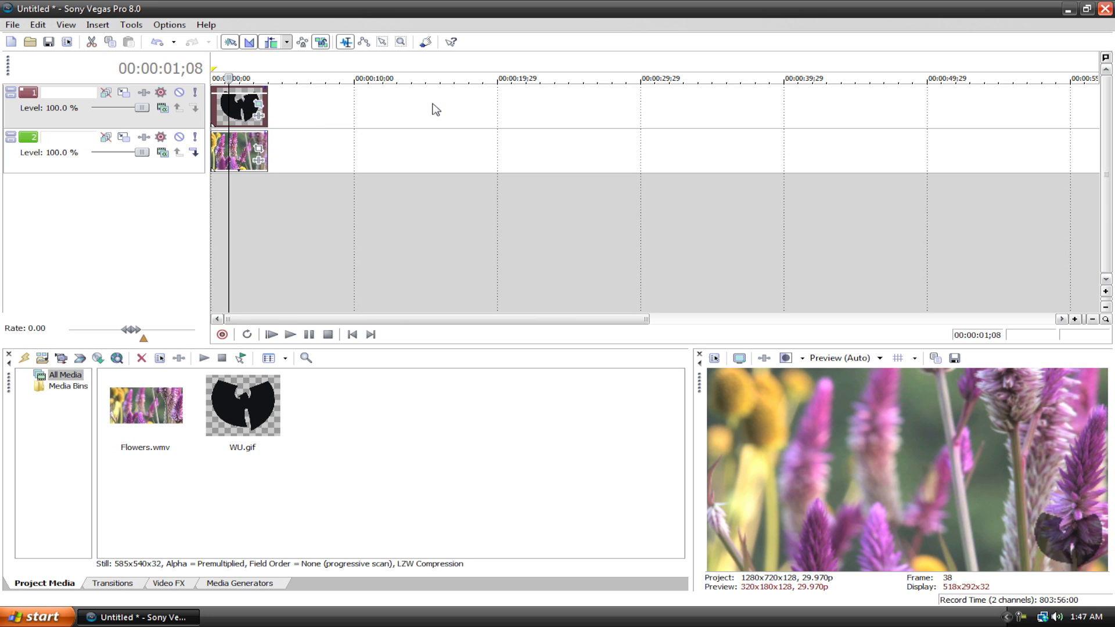